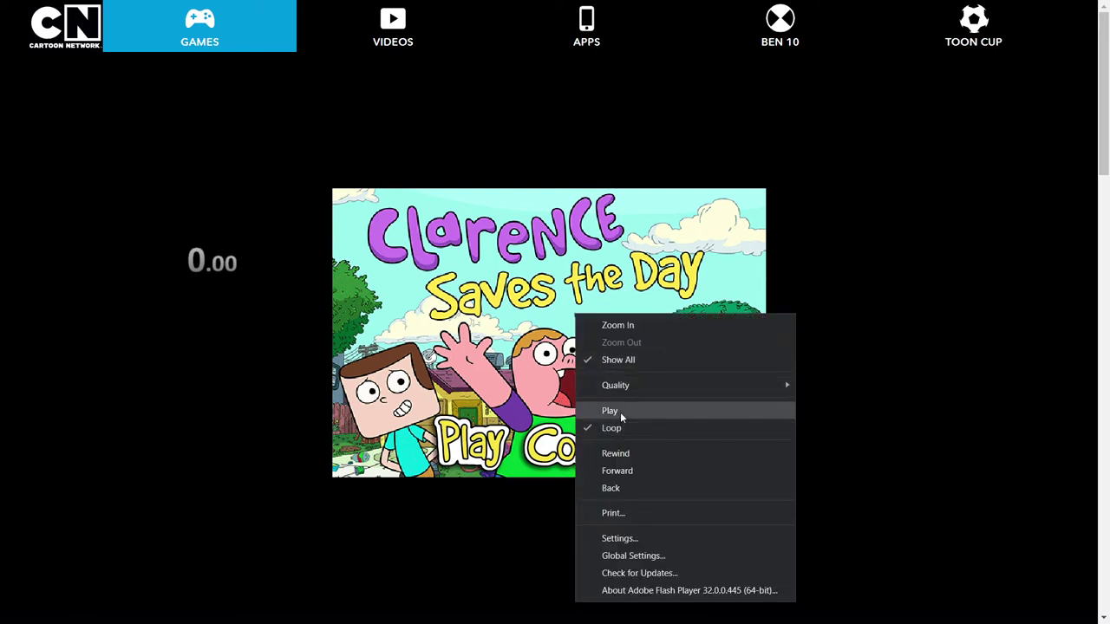
- Start the game from the title screen and leave the restaurant dialogue for the street
left_click(620, 412)
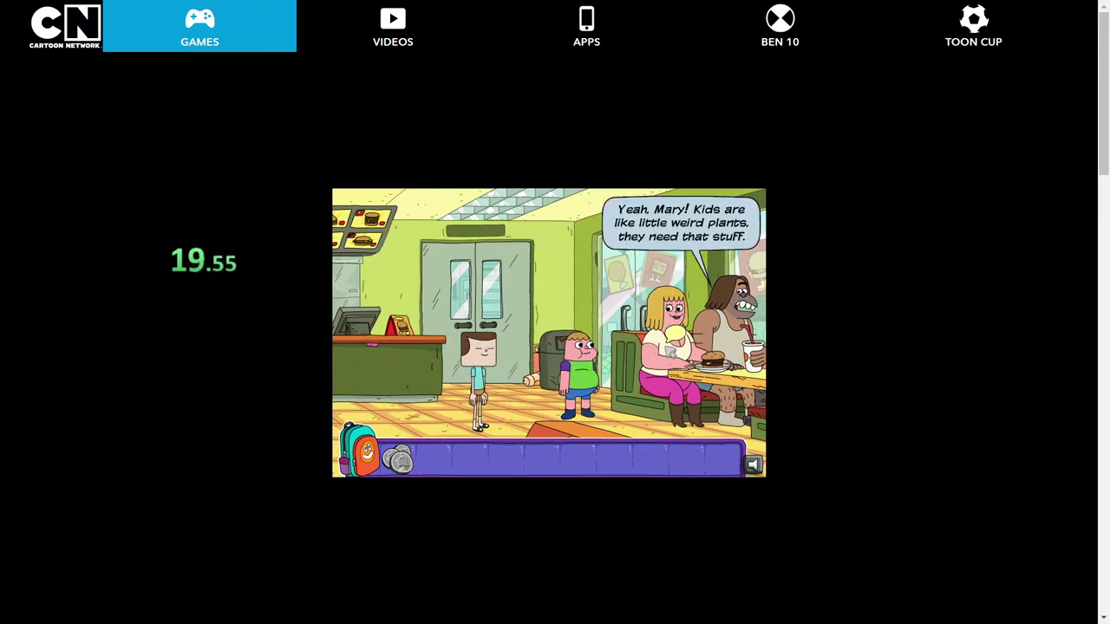
left_click(663, 298)
- Step out to the street, then get the burrito from the restaurant counter
left_click(632, 268)
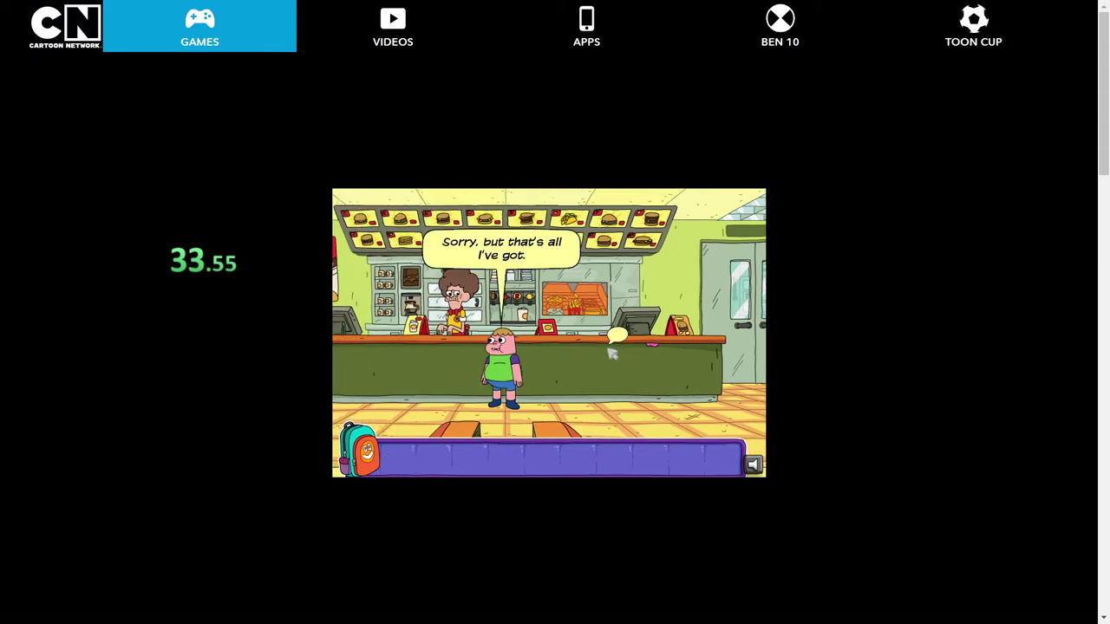
left_click(694, 386)
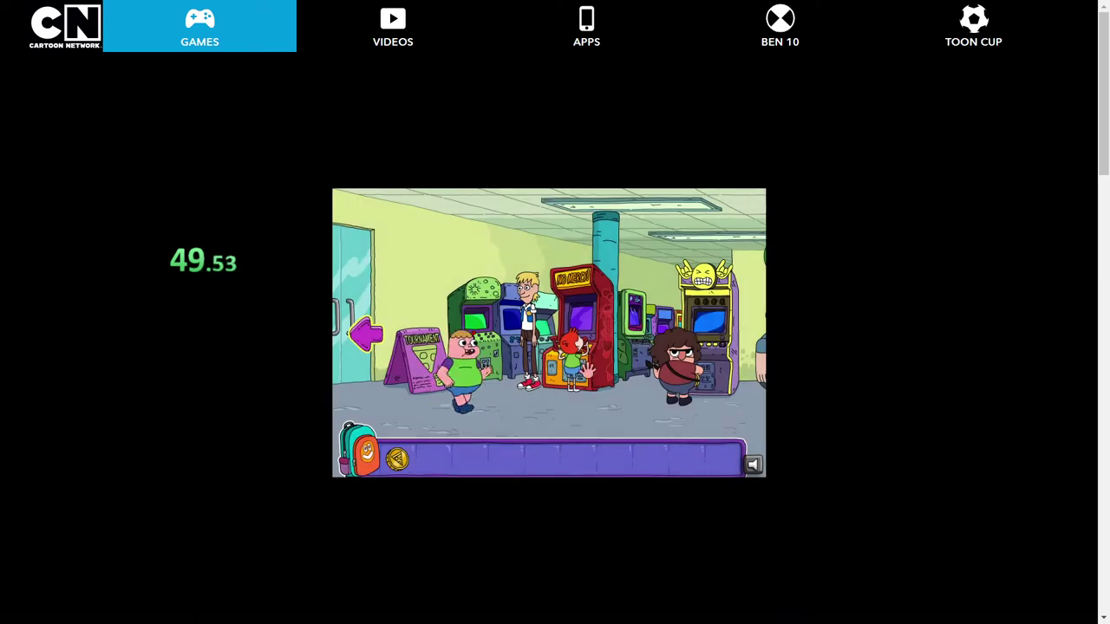
- Start the karate fight and attack the purple fighter with kicks and a fireball
left_click(567, 389)
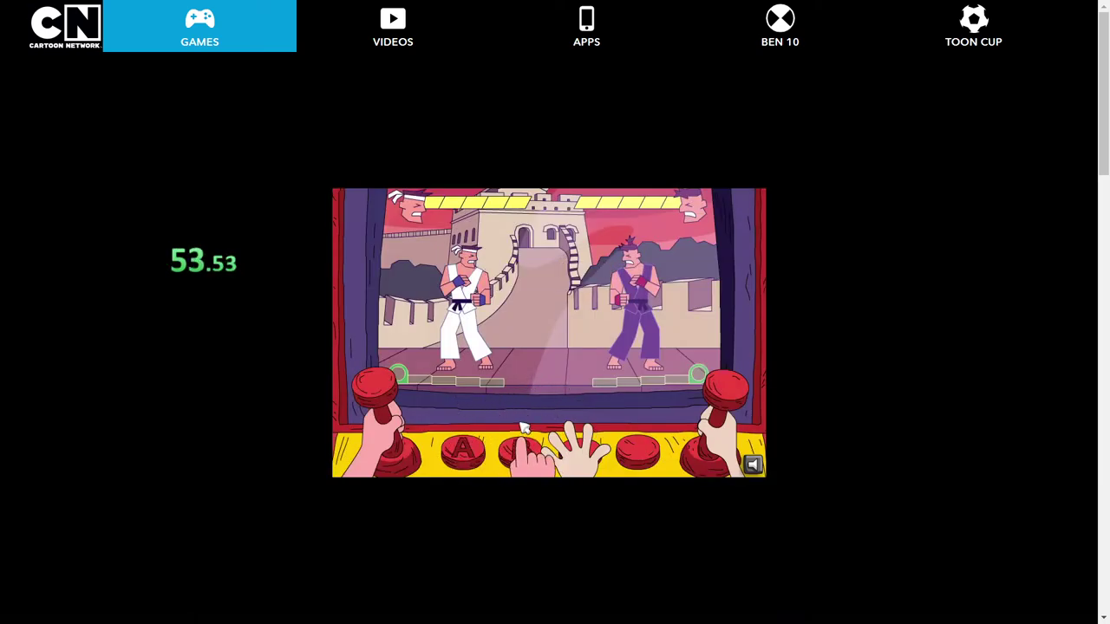
left_click(452, 464)
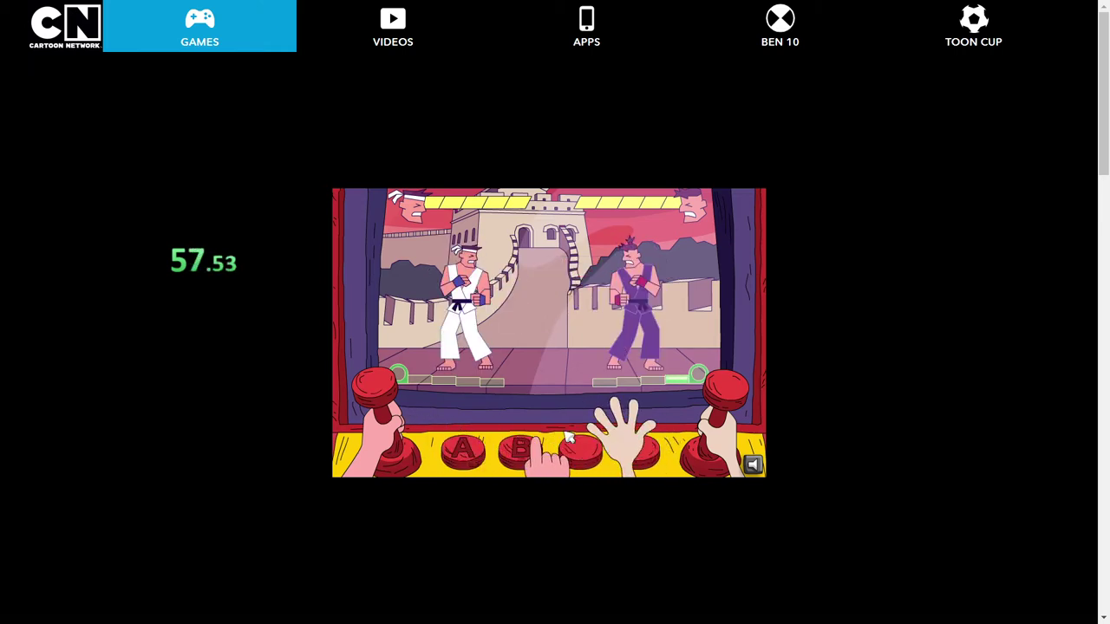
key("b")
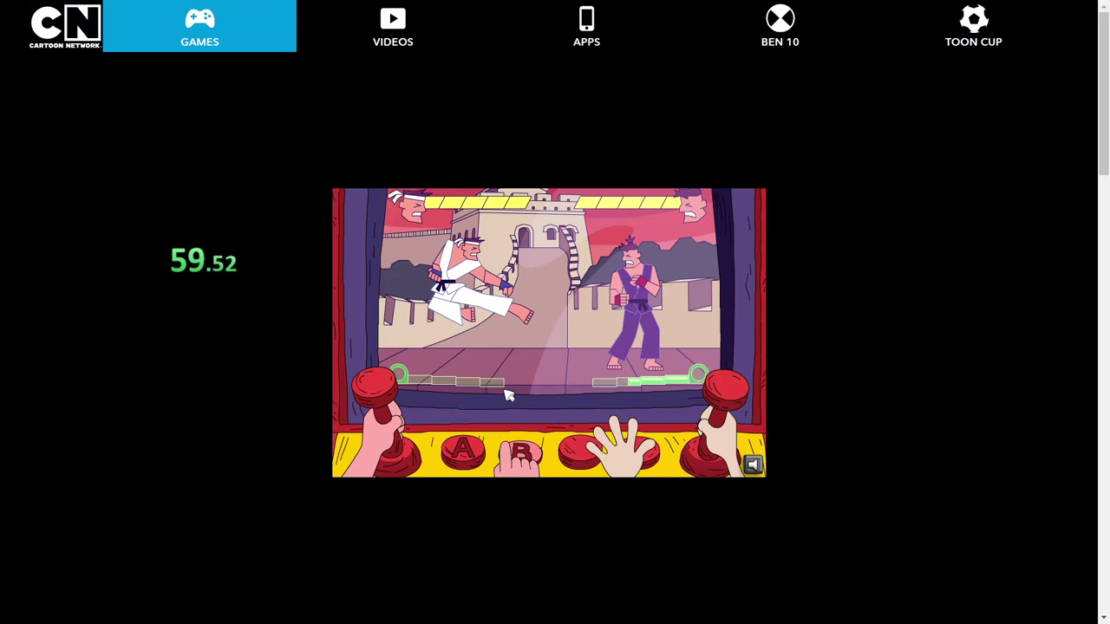
key("b")
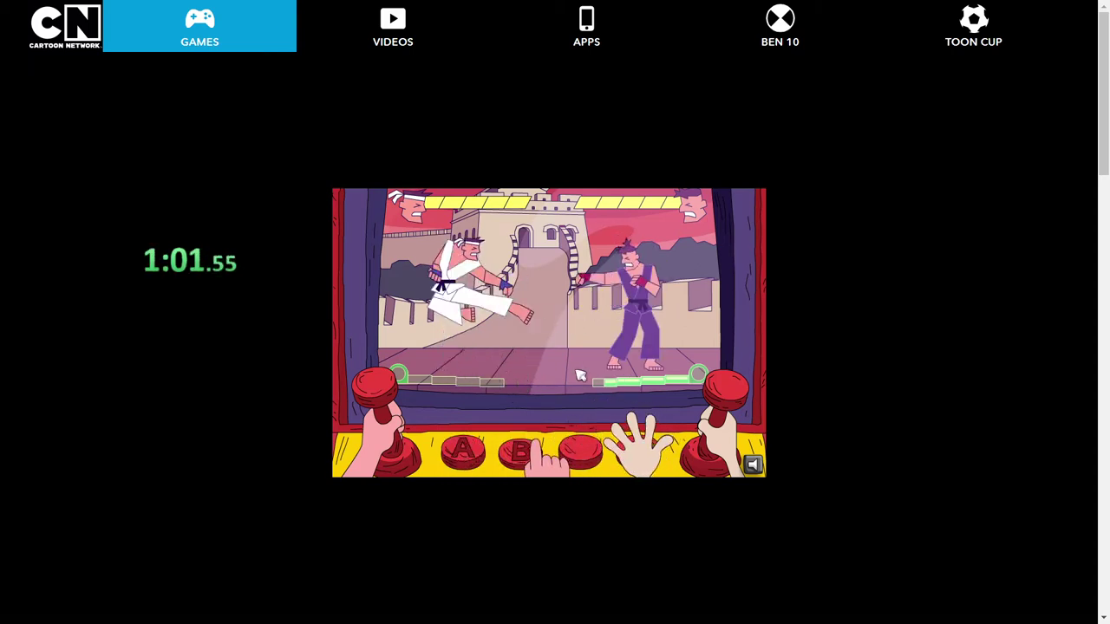
key("a")
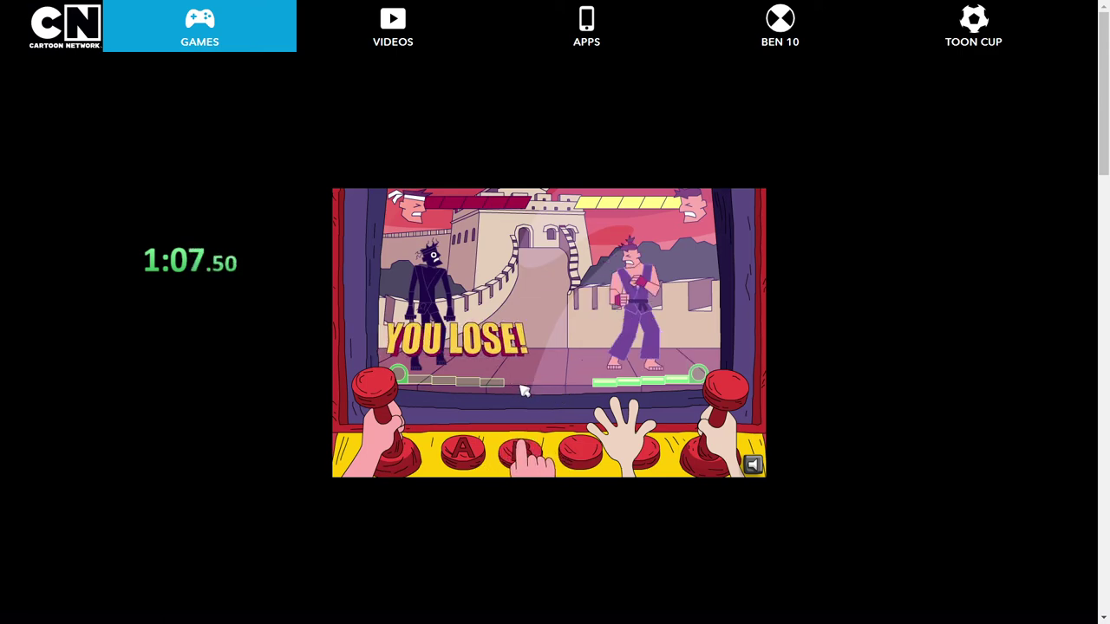
- Dismiss the loss screen, use the key item, and walk out the right-side exit
left_click(552, 384)
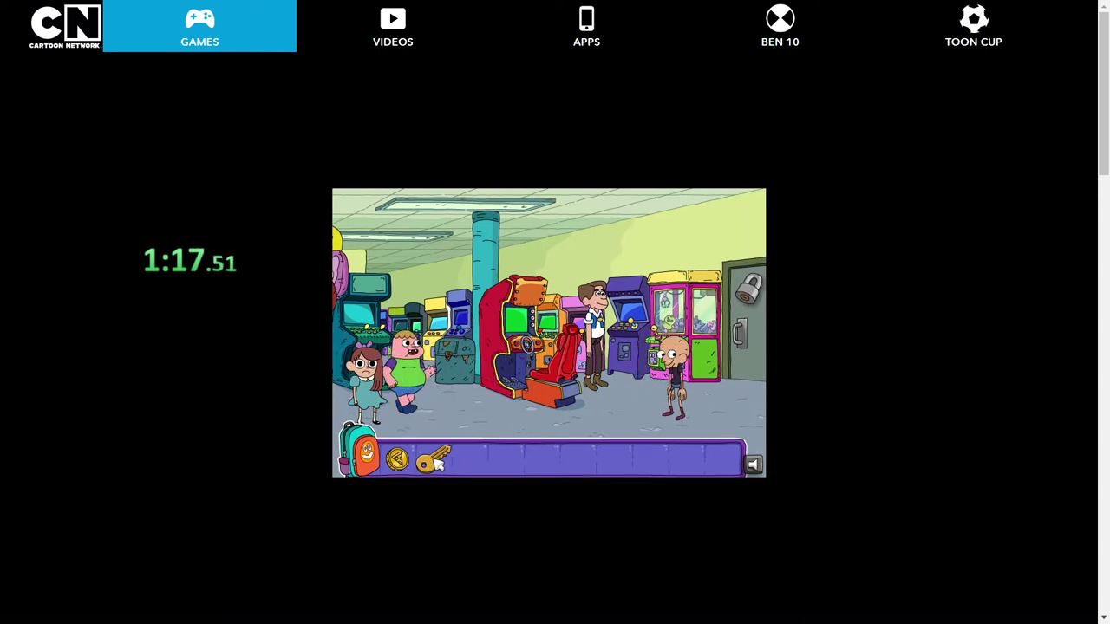
left_click_drag(438, 462, 449, 462)
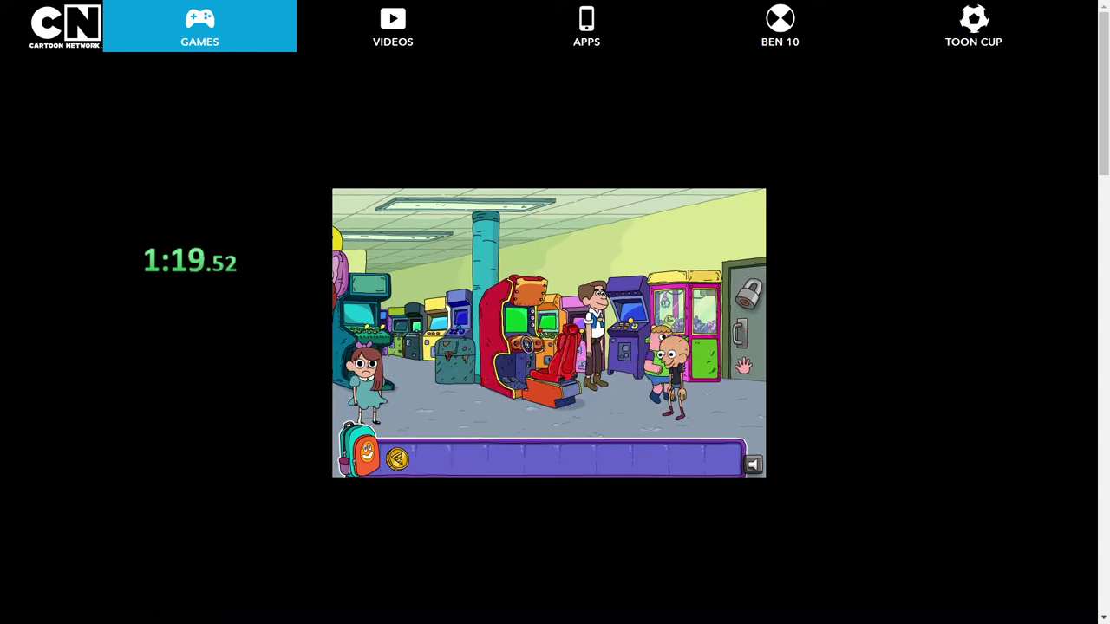
left_click(756, 373)
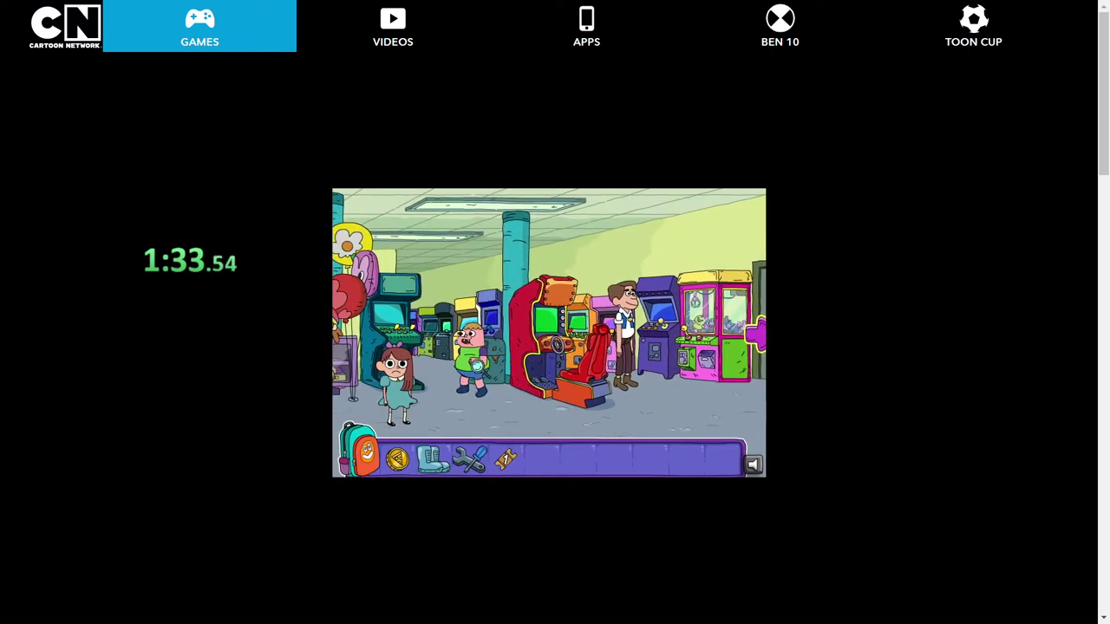
- Play Crypto Punk, pick up the coin, and leave the arcade
left_click(592, 380)
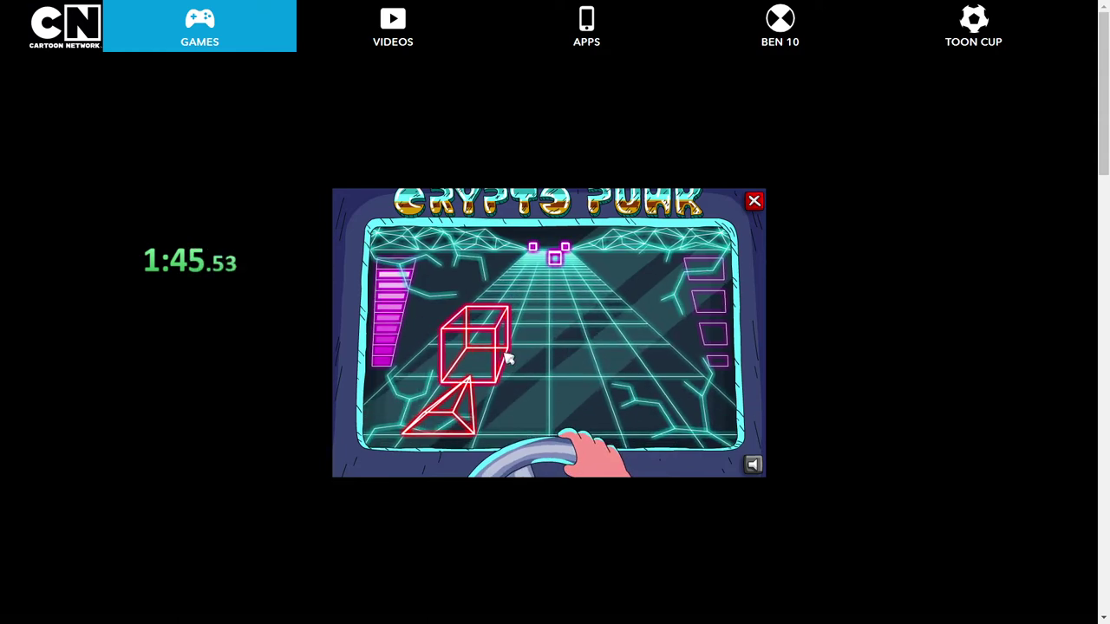
left_click(520, 371)
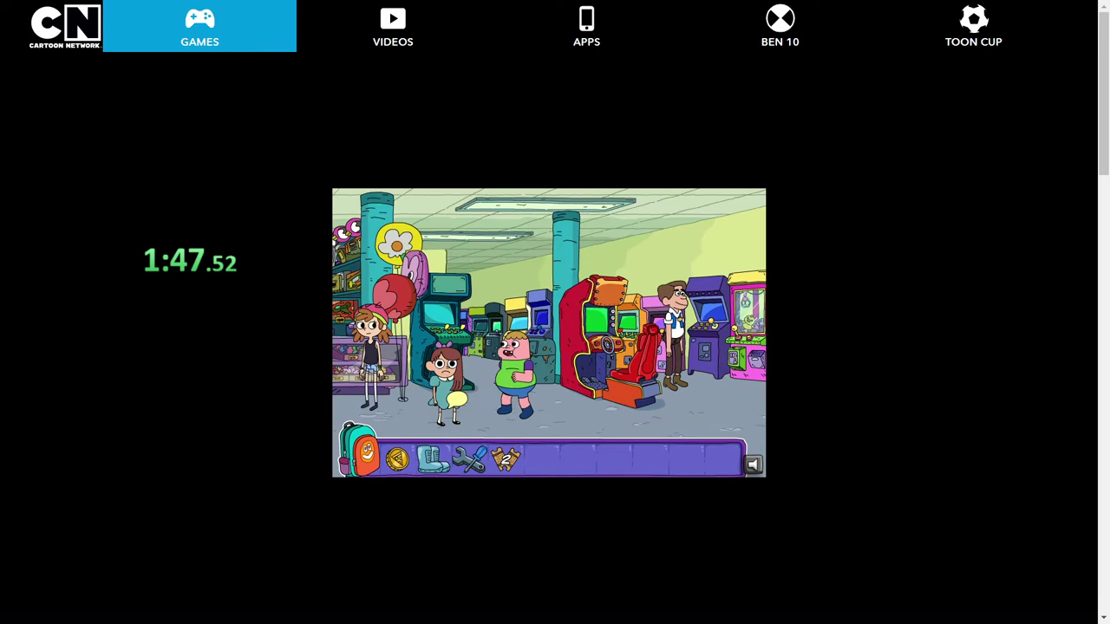
left_click(494, 420)
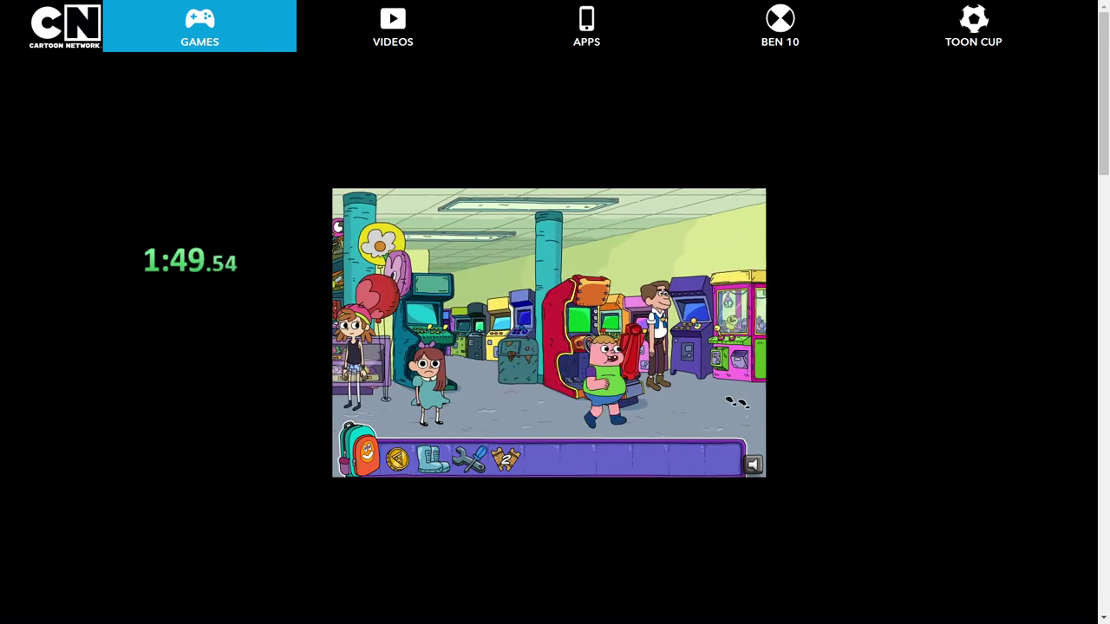
left_click(397, 460)
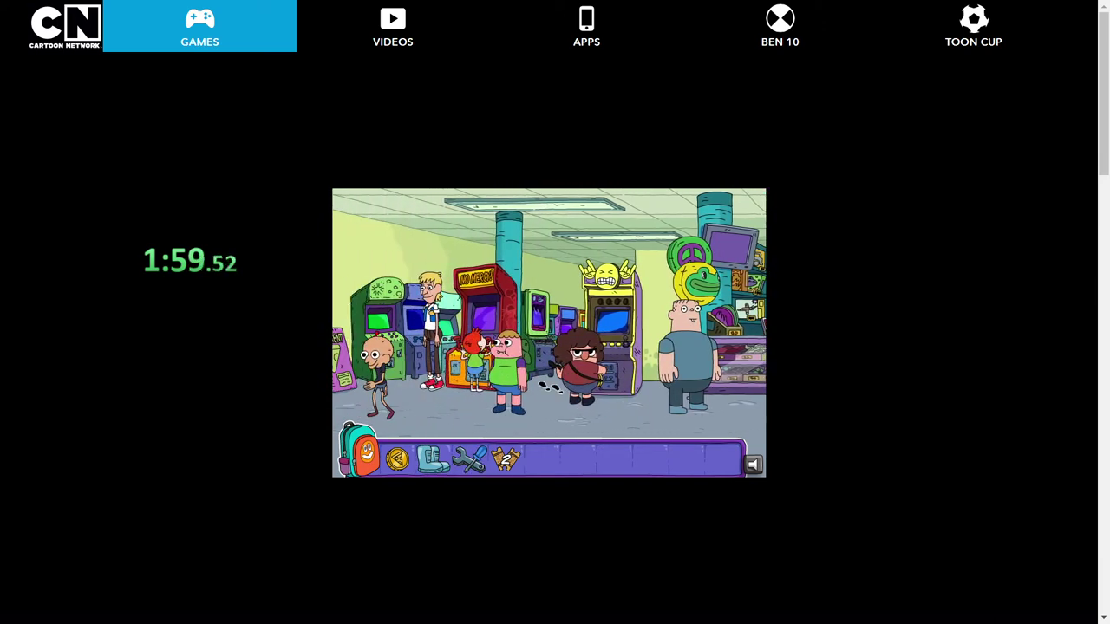
left_click(347, 390)
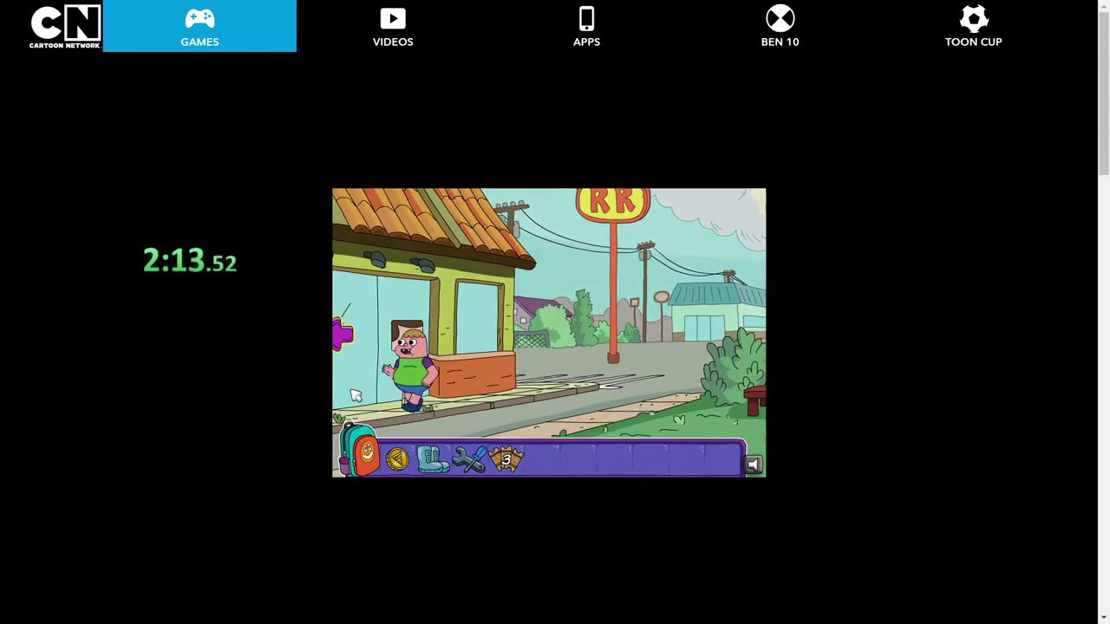
- Walk Clarence left into the restaurant and up to the counter
left_click(563, 372)
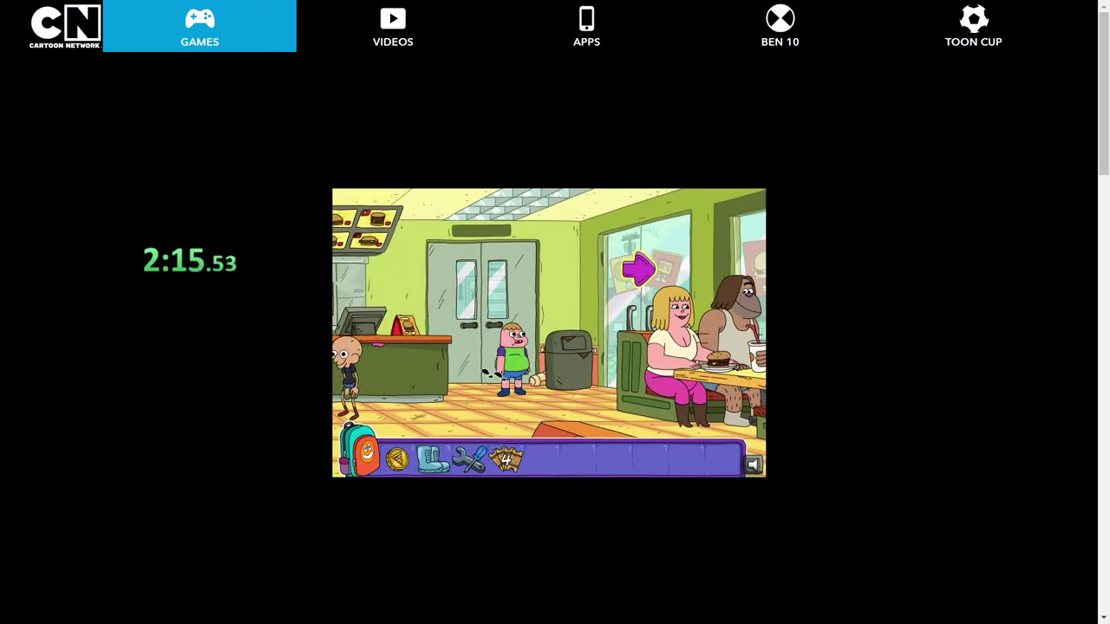
left_click(371, 372)
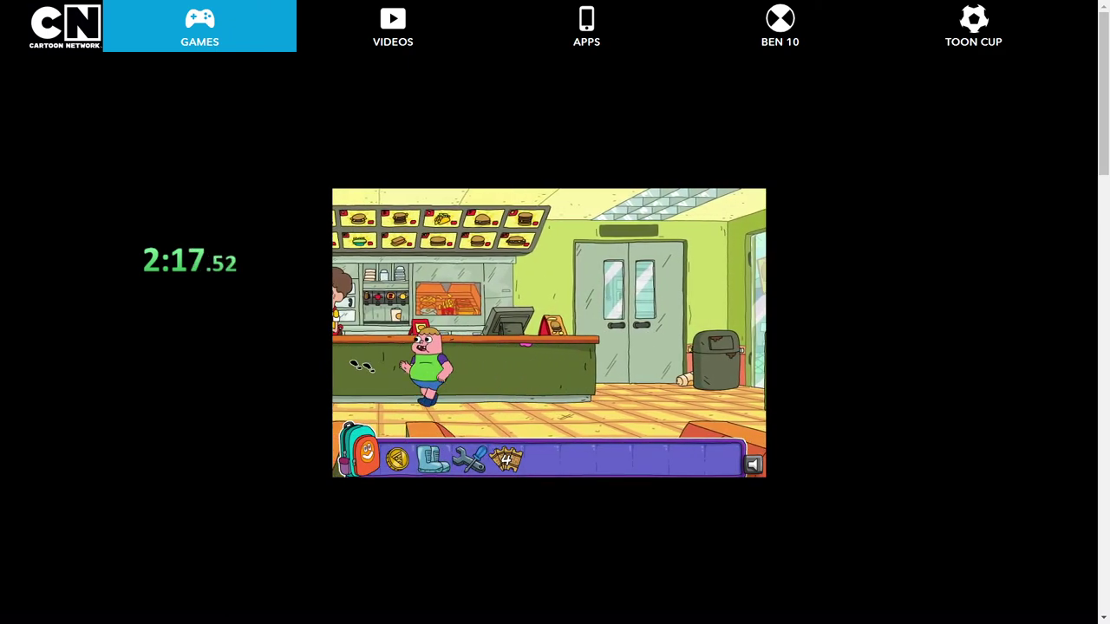
left_click(504, 338)
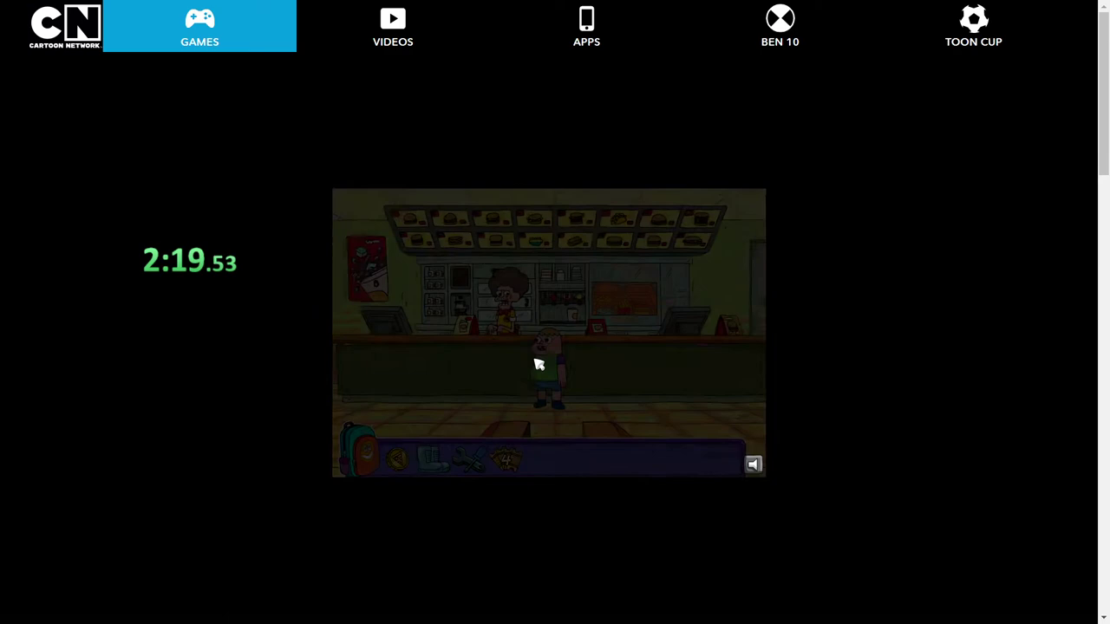
- Arrange the burger, chicken, sandwich and RR stickers to fill the sticker page
mouse_move(518, 433)
left_mouse_down()
mouse_move(607, 245)
mouse_move(619, 309)
left_mouse_up()
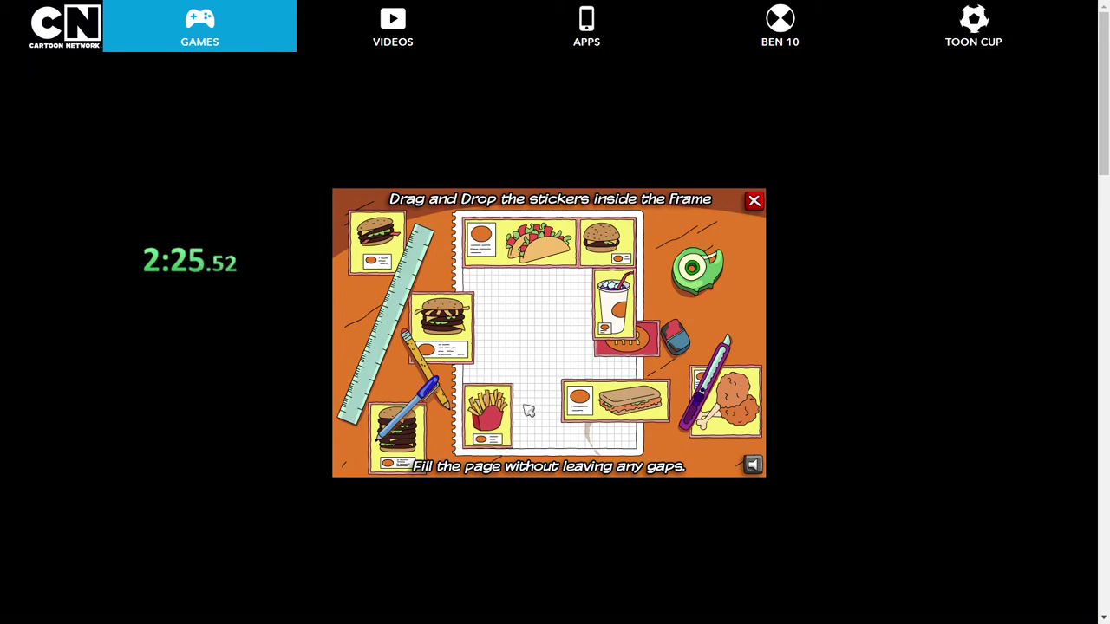
left_click_drag(390, 235, 490, 373)
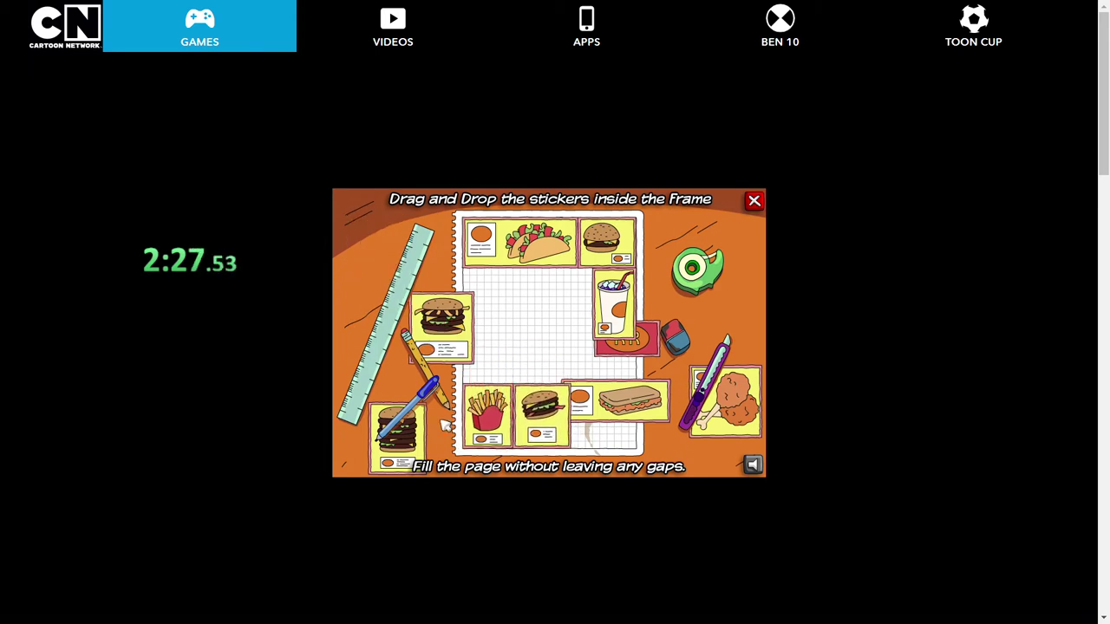
left_click_drag(397, 434, 587, 404)
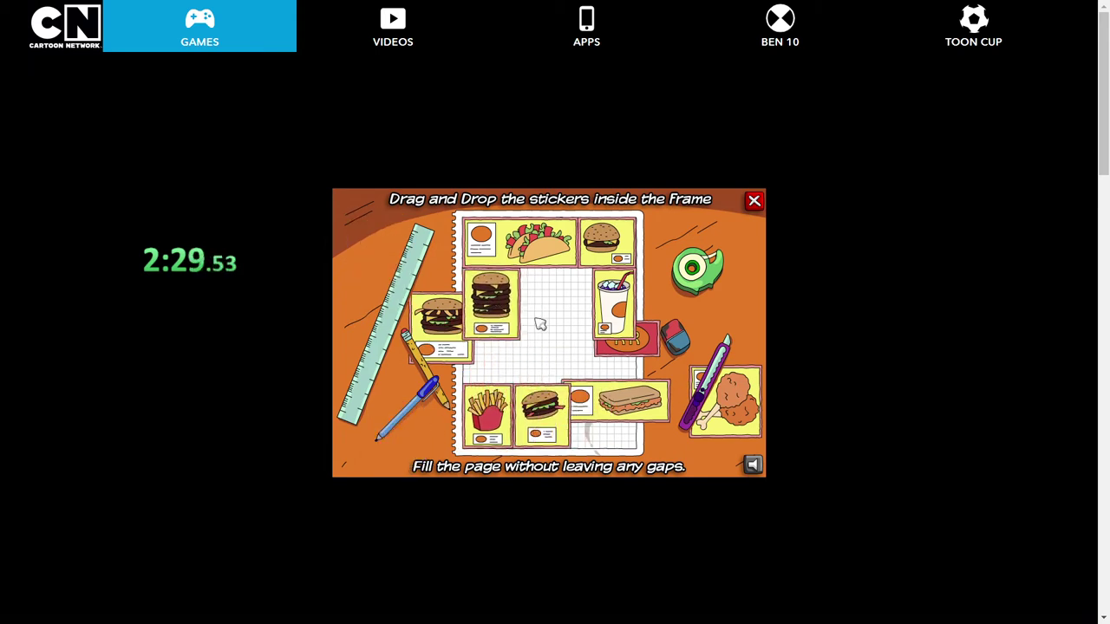
left_click_drag(721, 397, 556, 300)
mouse_move(464, 313)
left_mouse_down()
mouse_move(628, 403)
mouse_move(586, 350)
mouse_move(523, 358)
left_mouse_up()
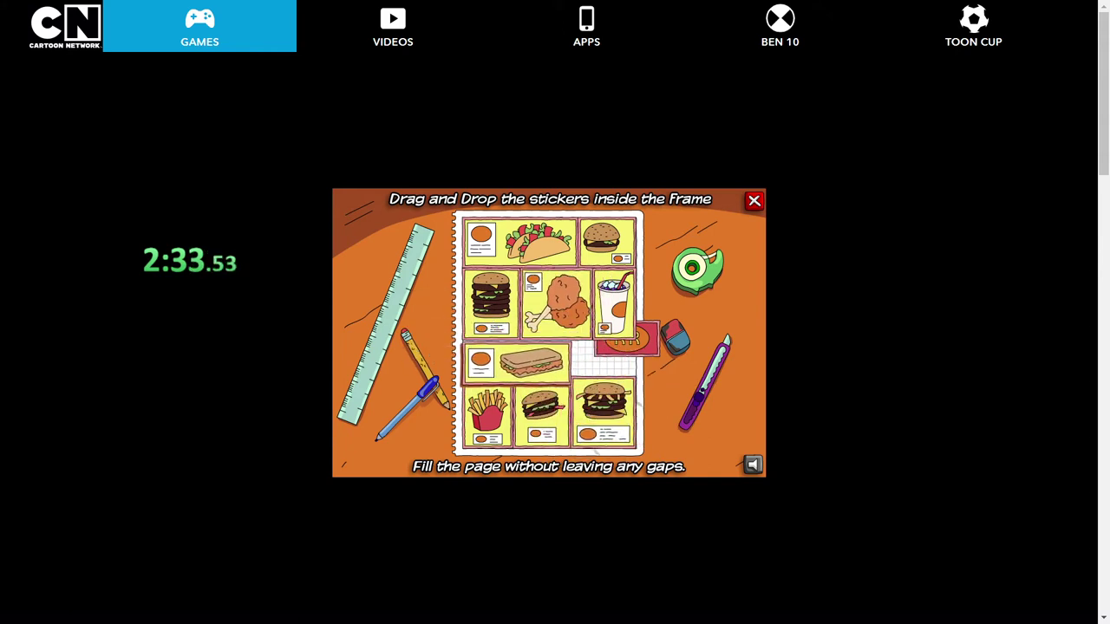
left_click_drag(632, 338, 612, 352)
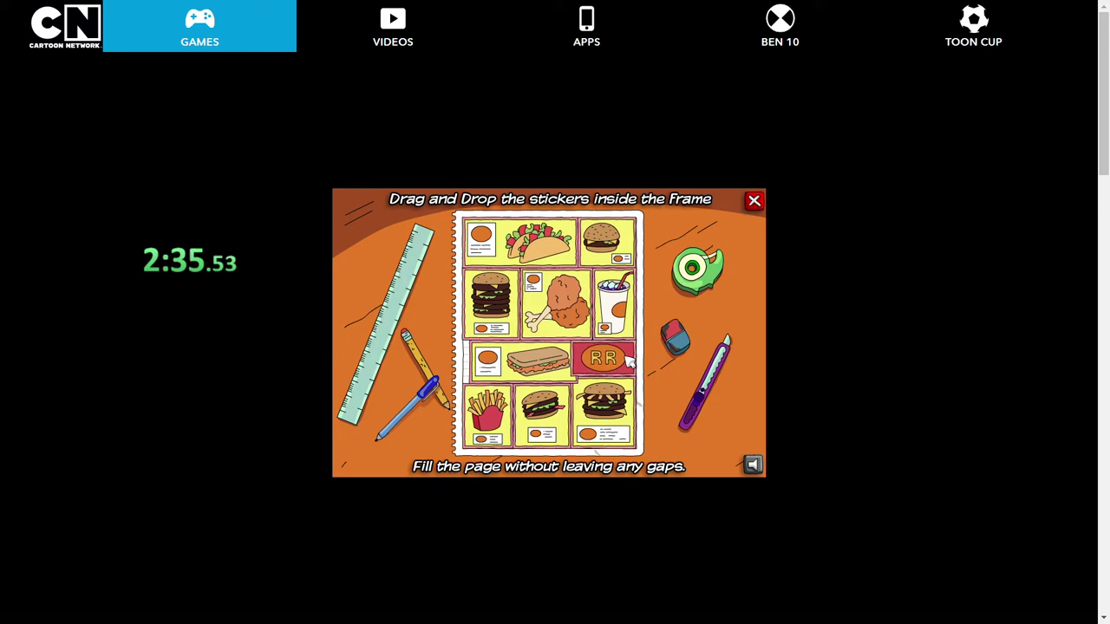
- Accept the burrito, pass the play-area token dialog, and walk right across the prize shop
left_click(441, 440)
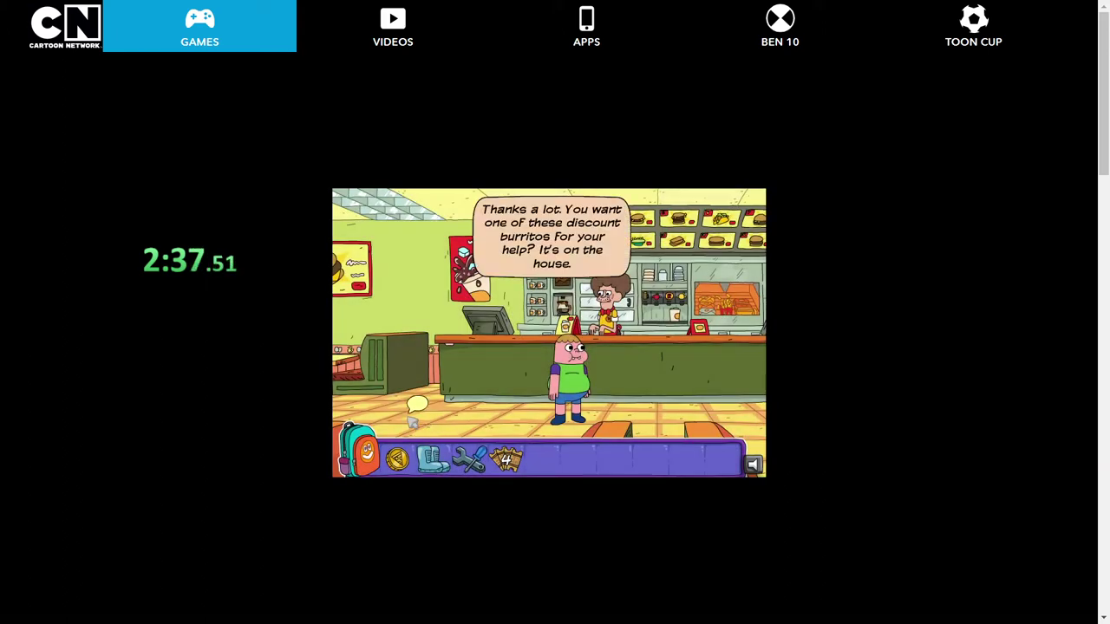
left_click(372, 404)
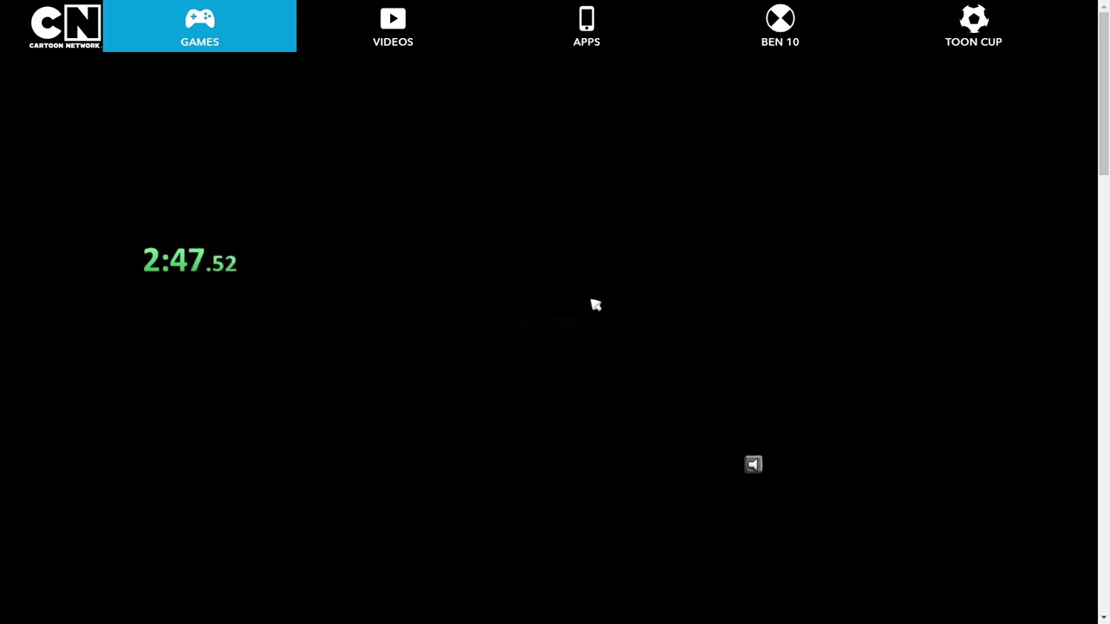
left_click(719, 364)
left_click(733, 336)
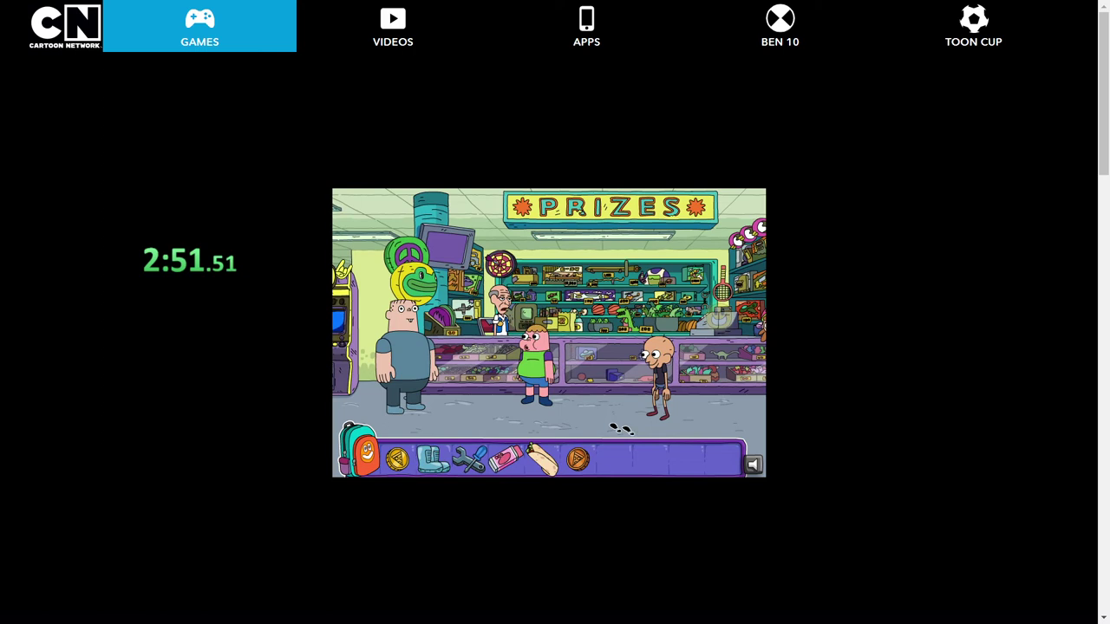
left_click(703, 418)
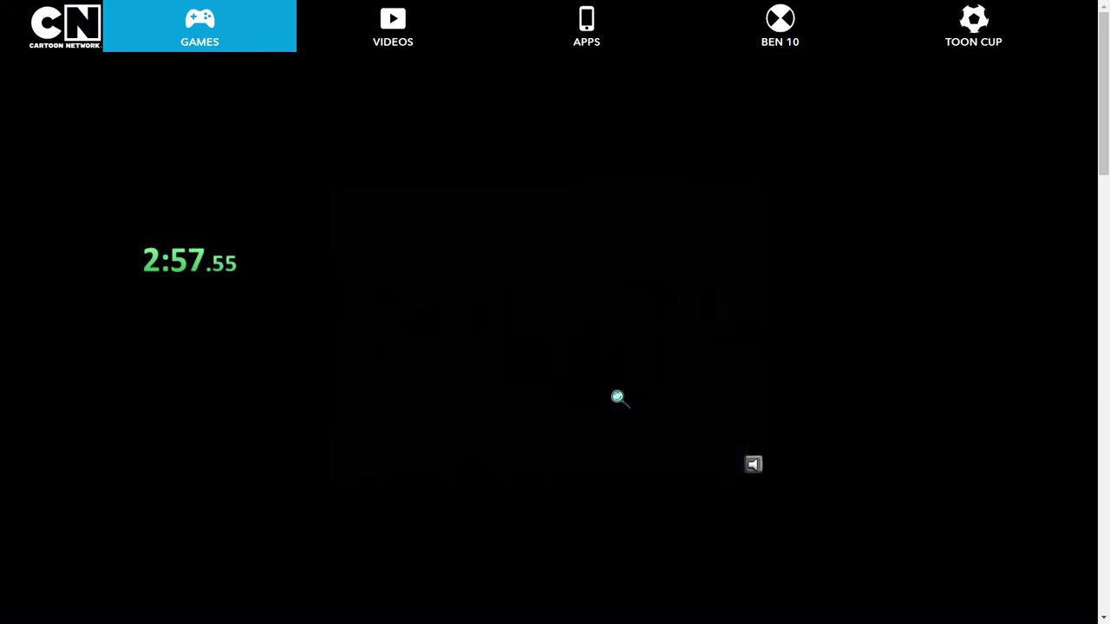
- Grab the yellow chick in the claw game, give it to the girl, and reach the racing machine
left_click(516, 390)
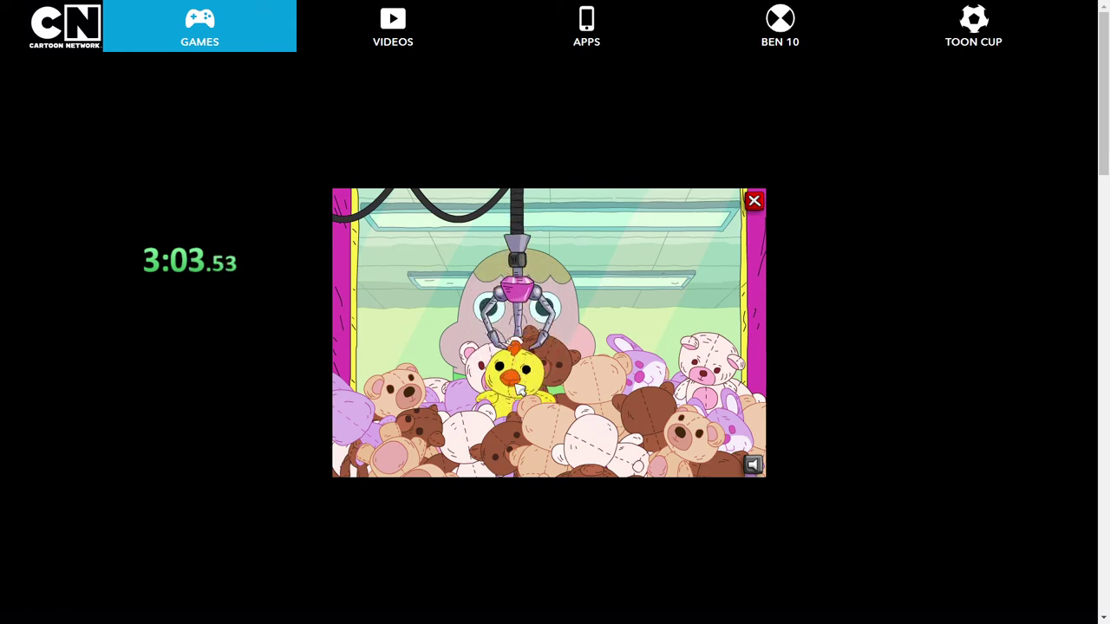
left_click(516, 379)
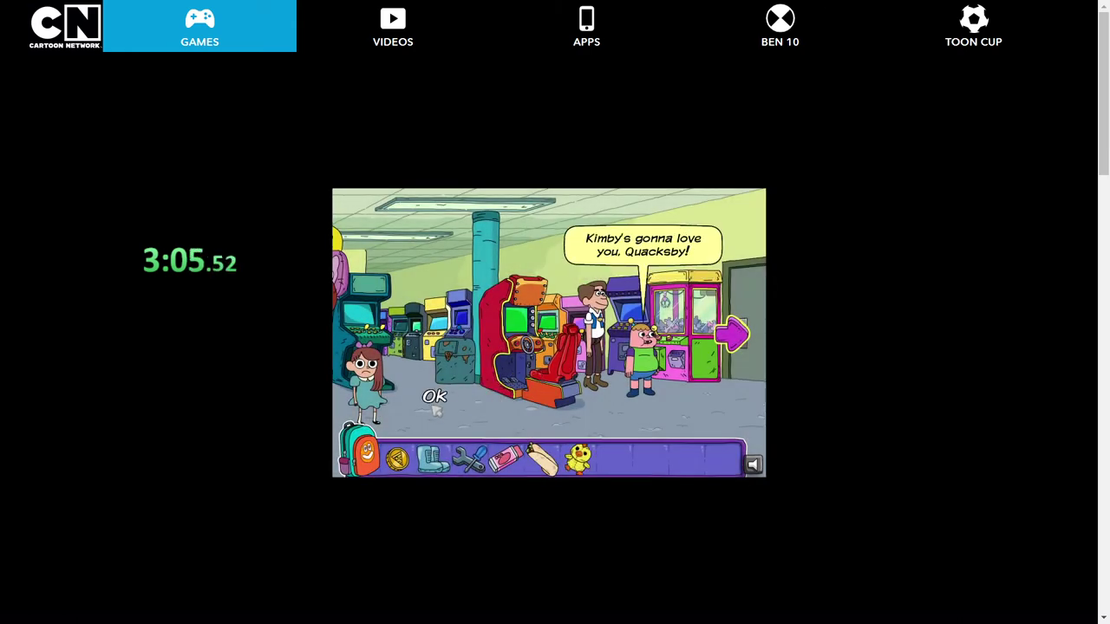
left_click(437, 411)
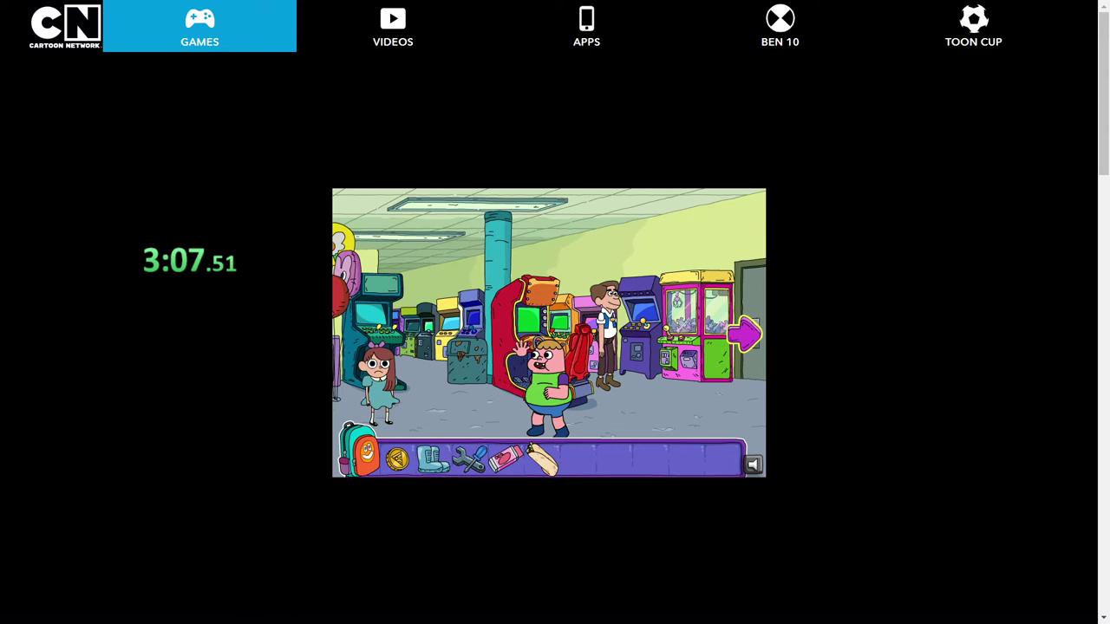
left_click(642, 375)
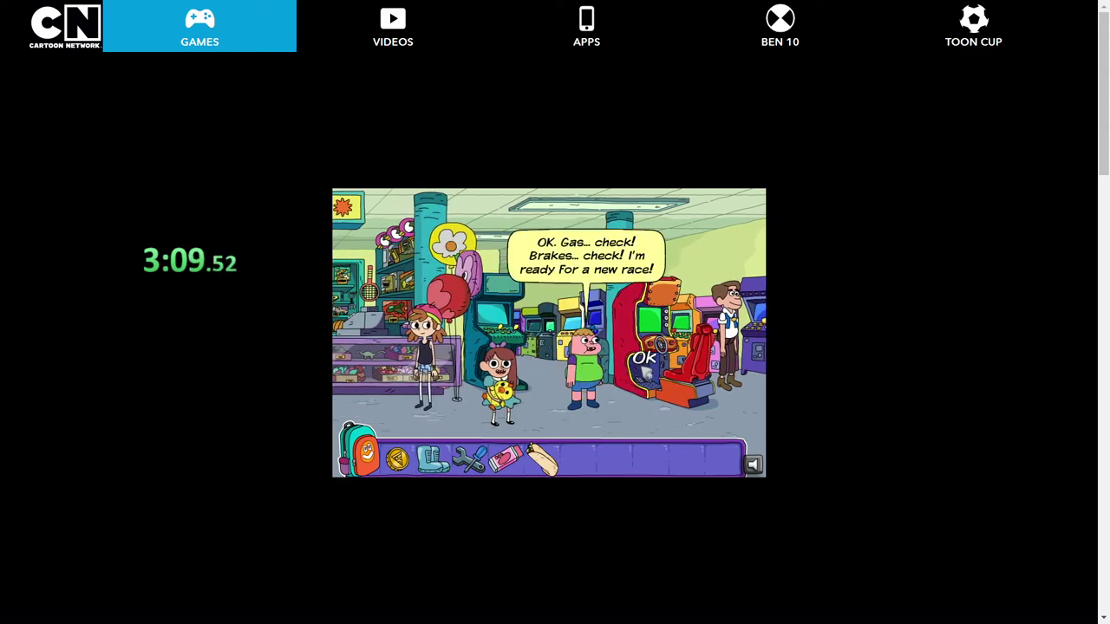
left_click(643, 369)
- Start the Crypto Punk race and continue to the arcade after winning
left_click(539, 358)
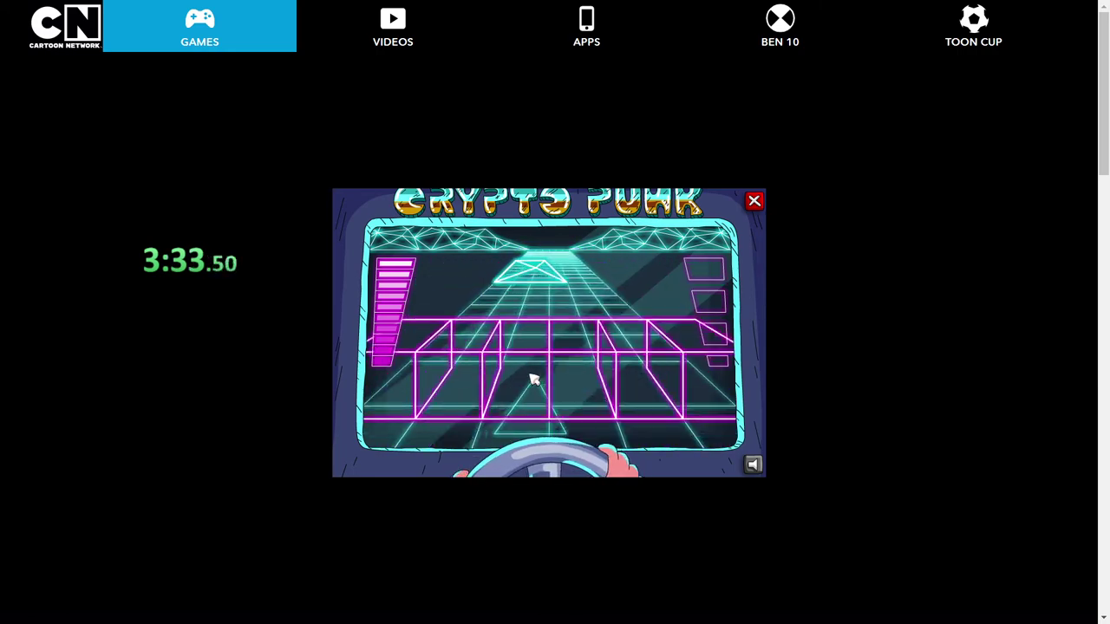
left_click(539, 386)
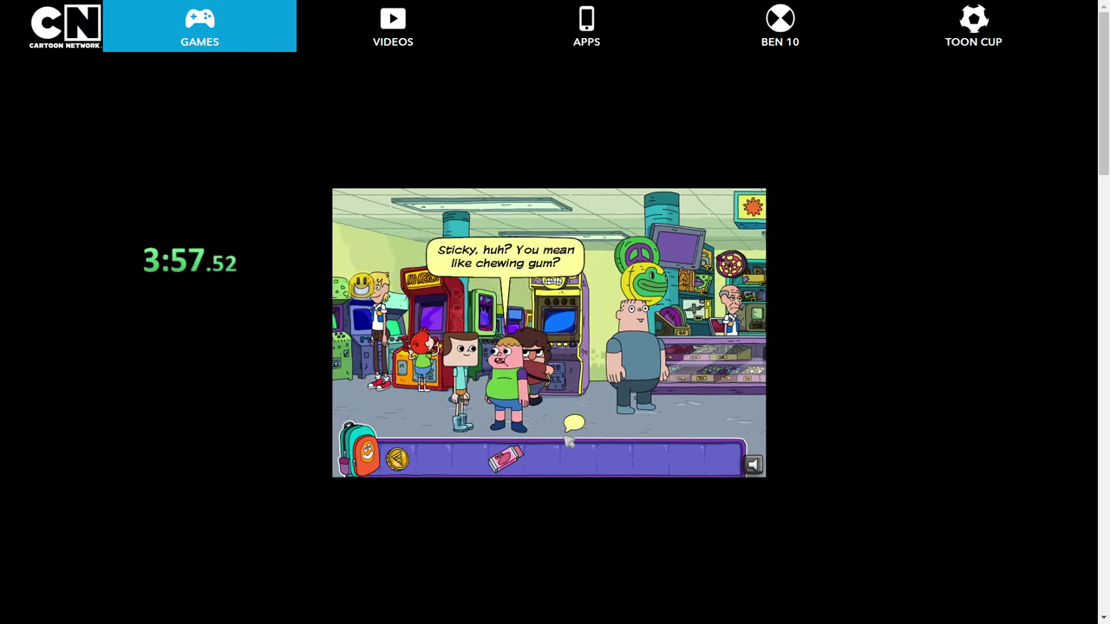
- Fix the broken machine with the chewing gum, win the karate rematch, and return to the arcade
left_click(505, 459)
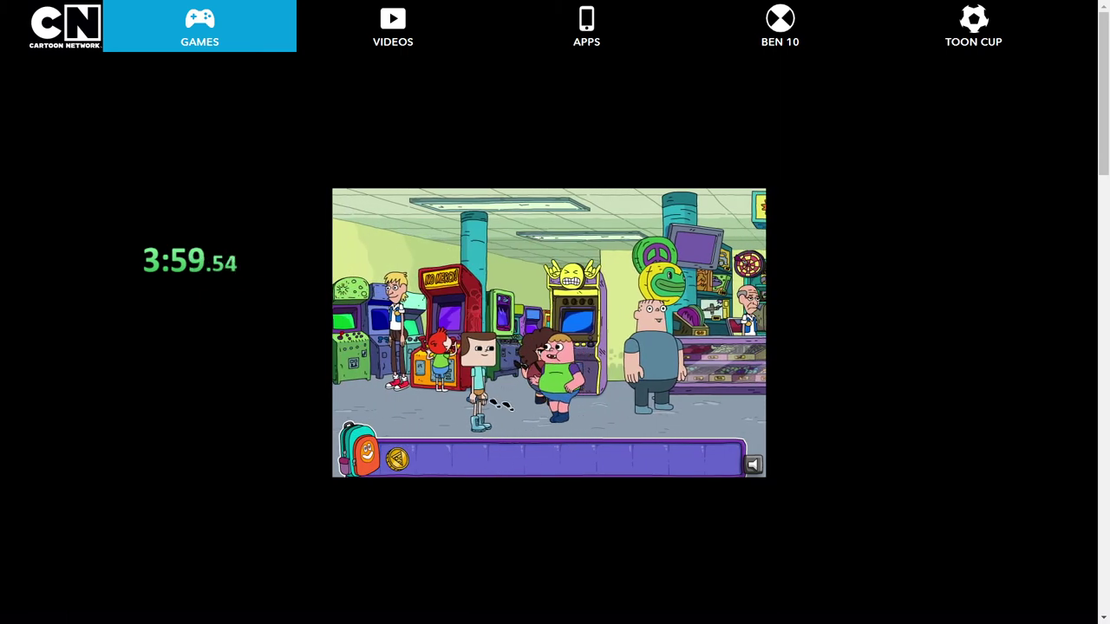
left_click(446, 376)
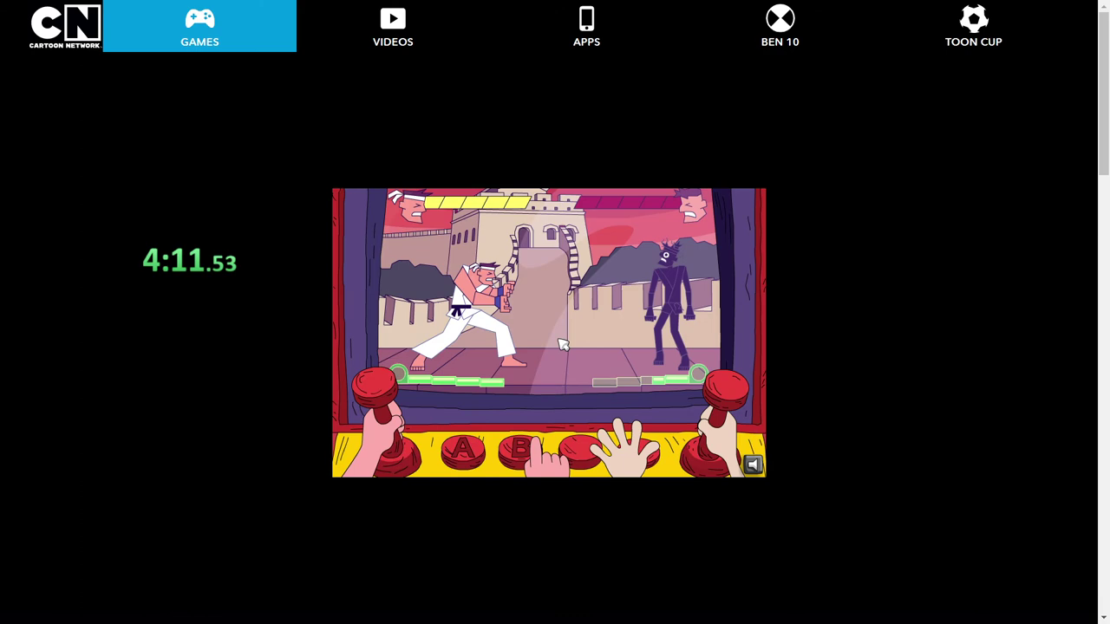
left_click(598, 366)
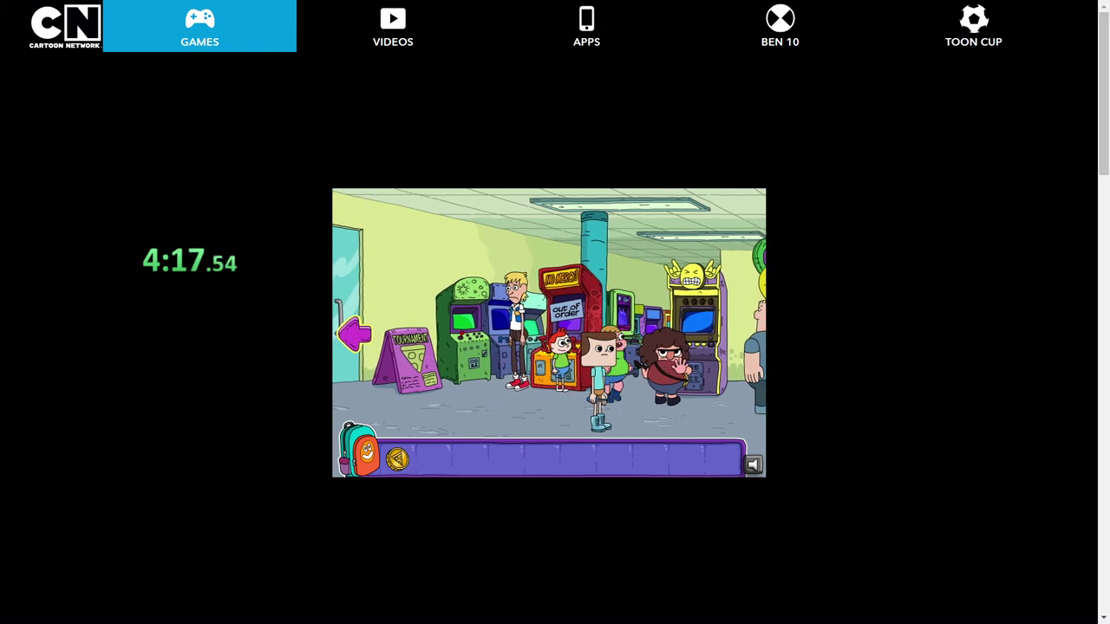
- Start the two-lane rhythm note-matching game
left_click(596, 398)
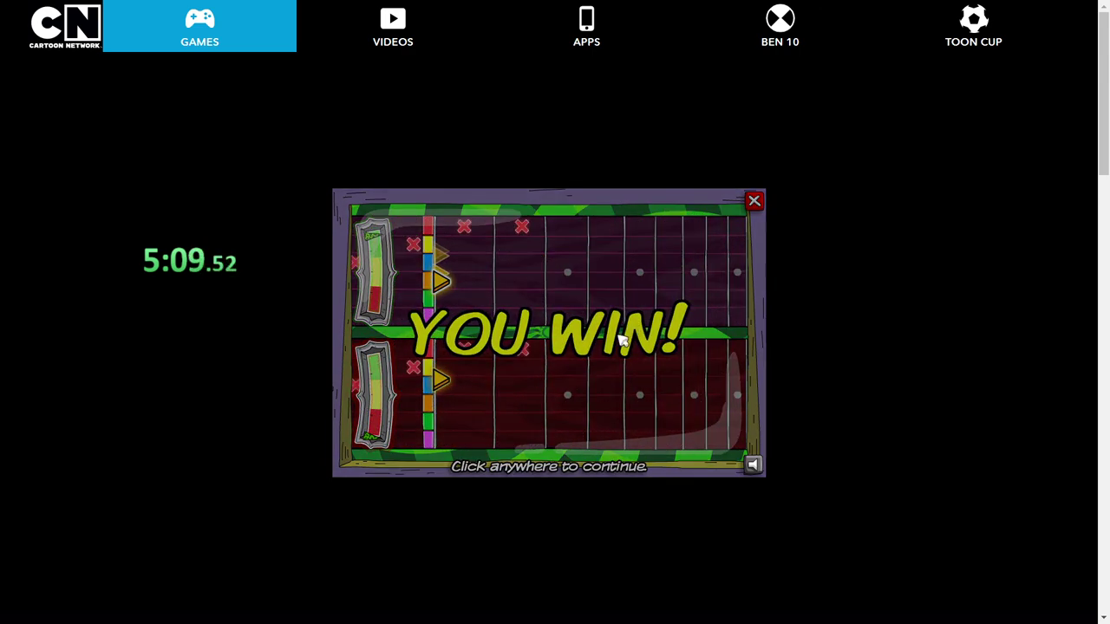
- Skip past the win screen and cutscene, then pick the monkey as the prize
left_click(557, 311)
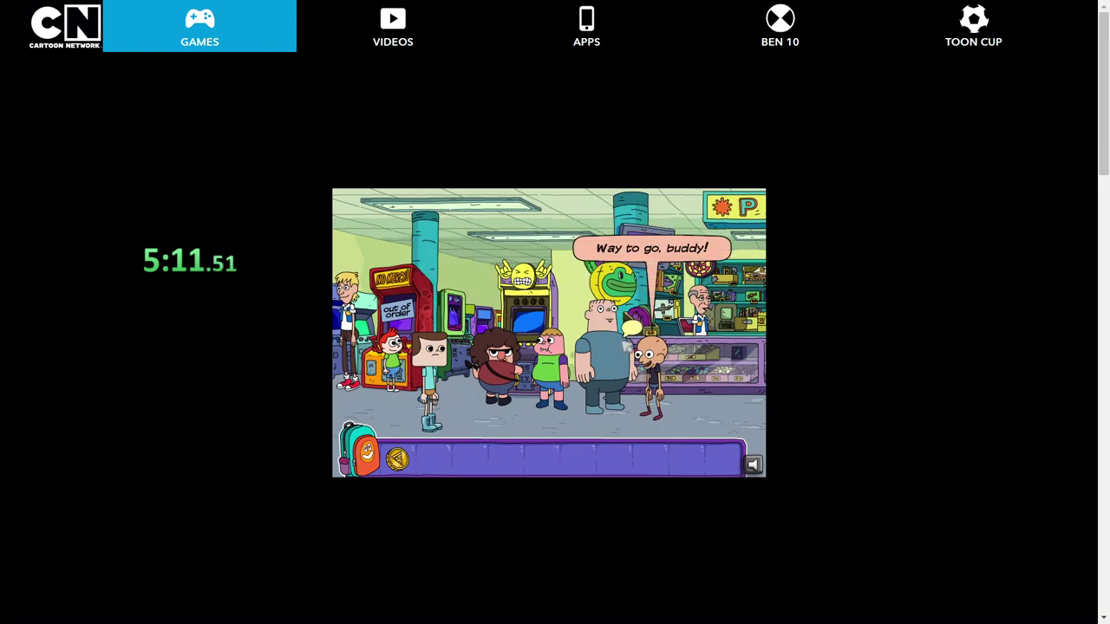
left_click(570, 364)
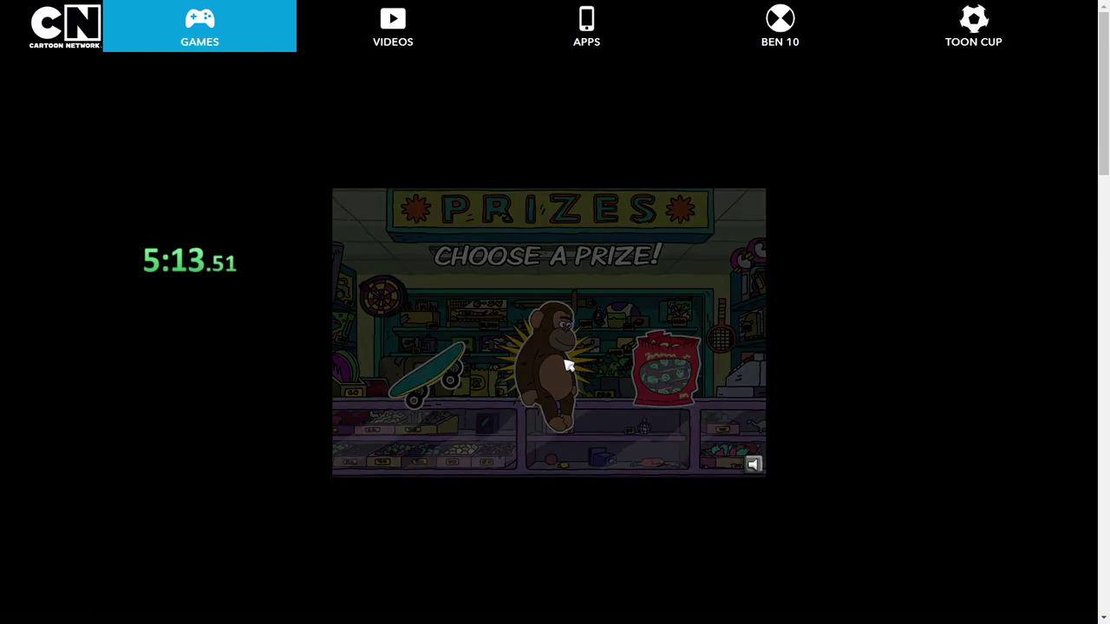